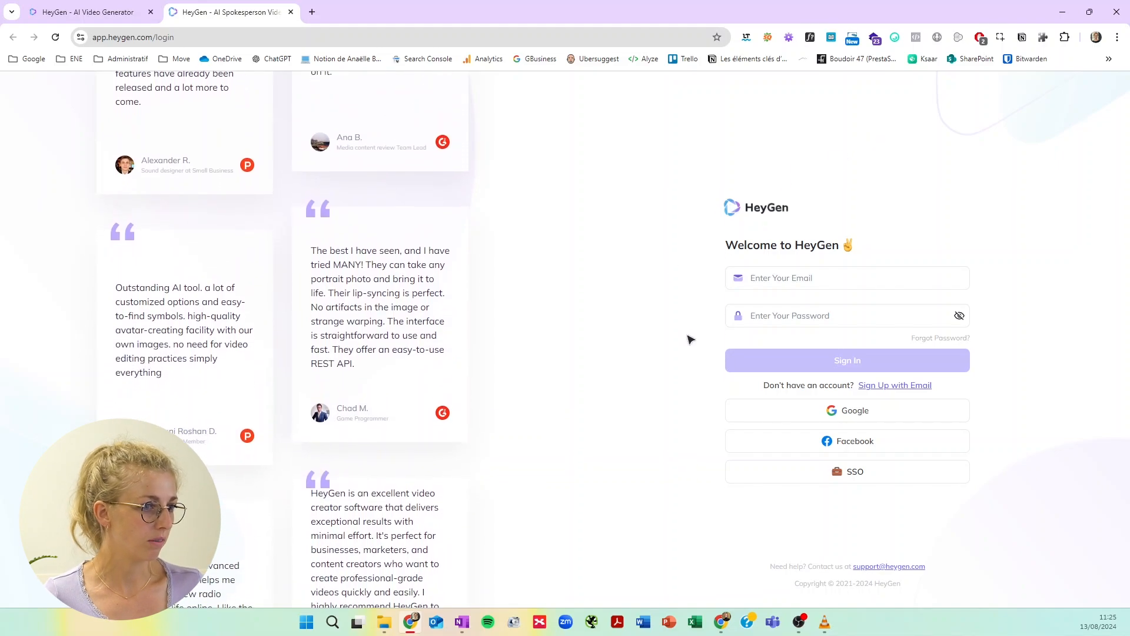
- Sign in to HeyGen with the work Google account
{"action": "left_click", "coordinate": [857, 414]}
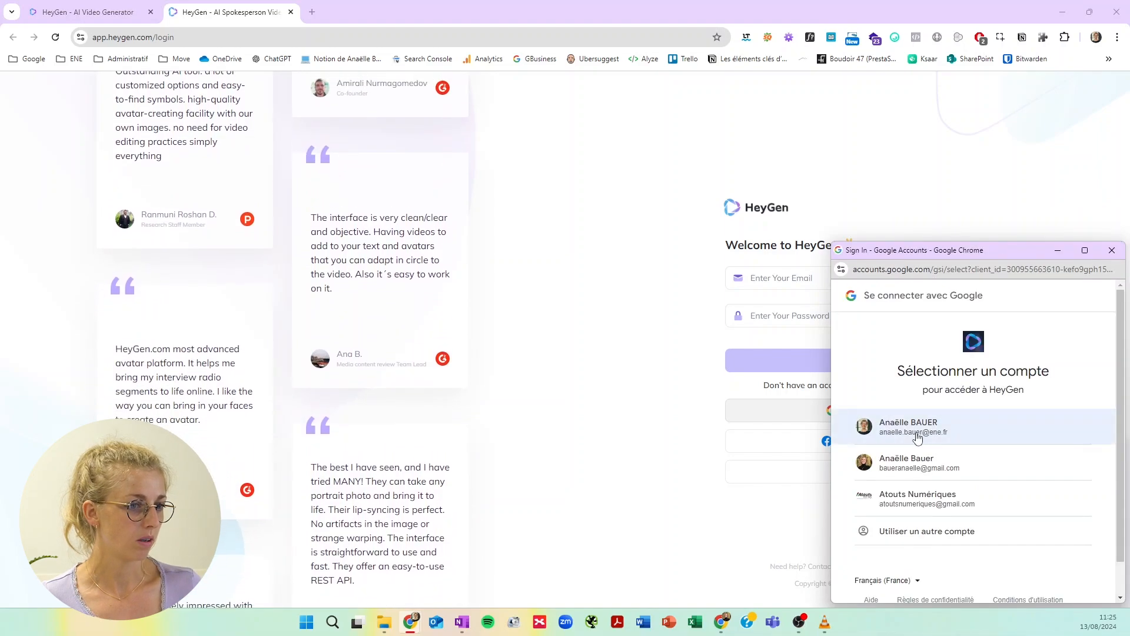
{"action": "left_click", "coordinate": [917, 434]}
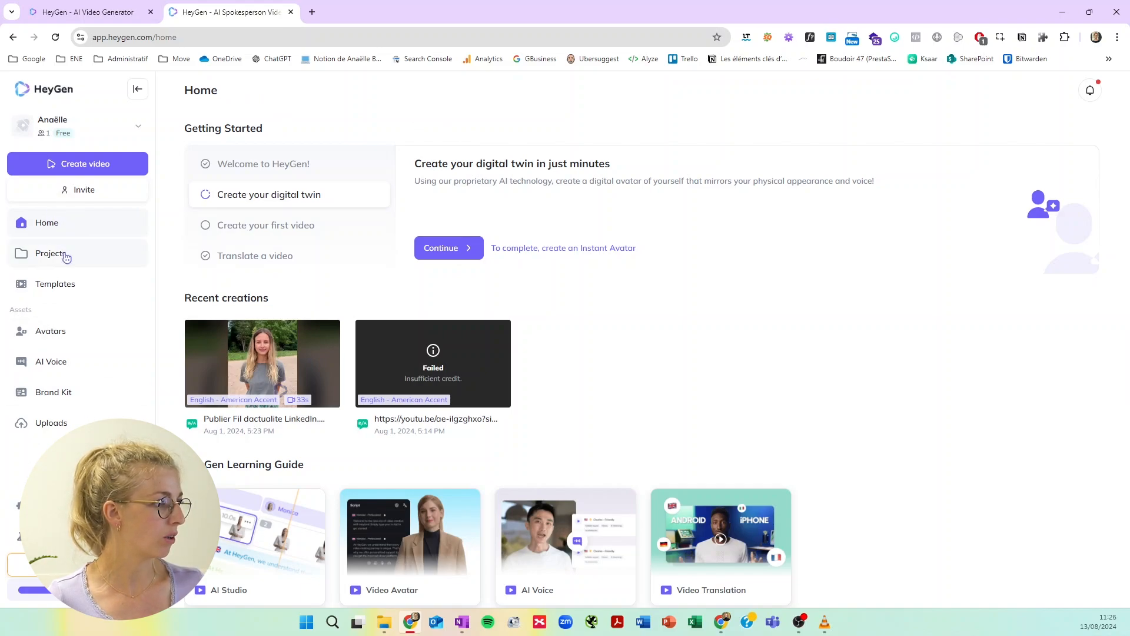
- Look at the projects and browse the Advertisement, Explainer Video, Learning & Development and Health & Medical categories of the template library
{"action": "left_click", "coordinate": [66, 257]}
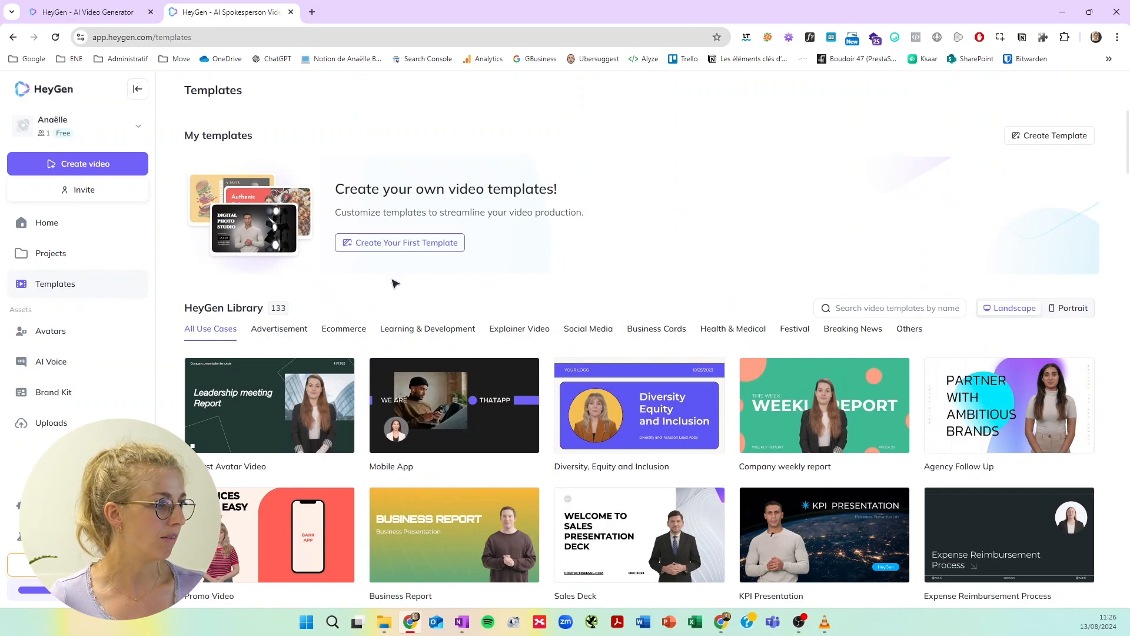
{"action": "scroll", "coordinate": [395, 284], "scroll_direction": "down", "scroll_amount": 3}
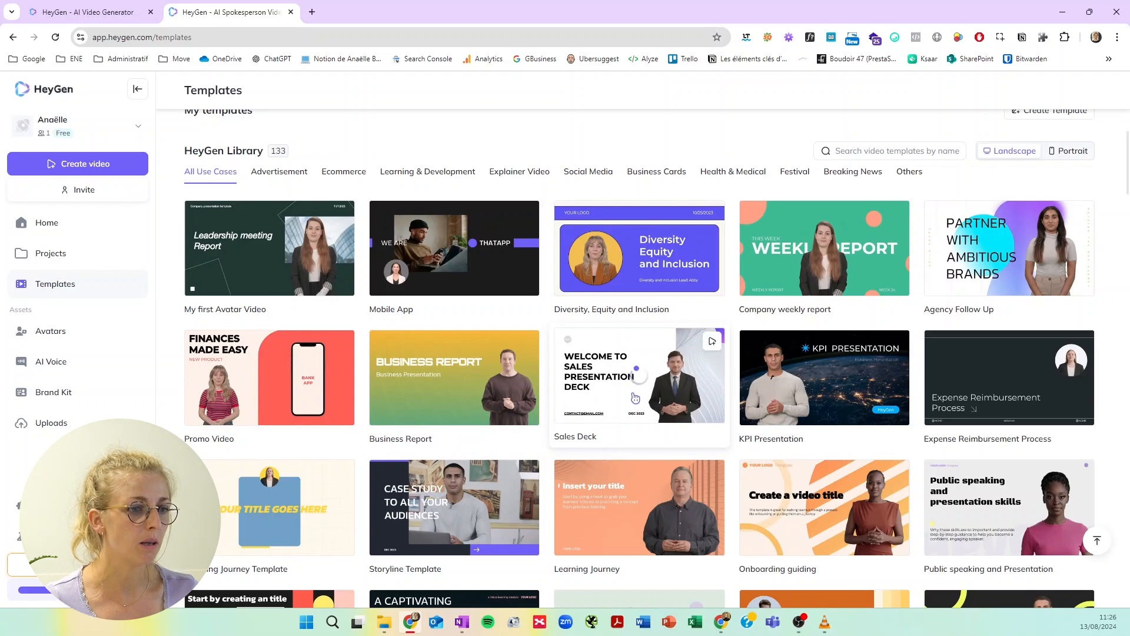
{"action": "scroll", "coordinate": [635, 392], "scroll_direction": "up", "scroll_amount": 3}
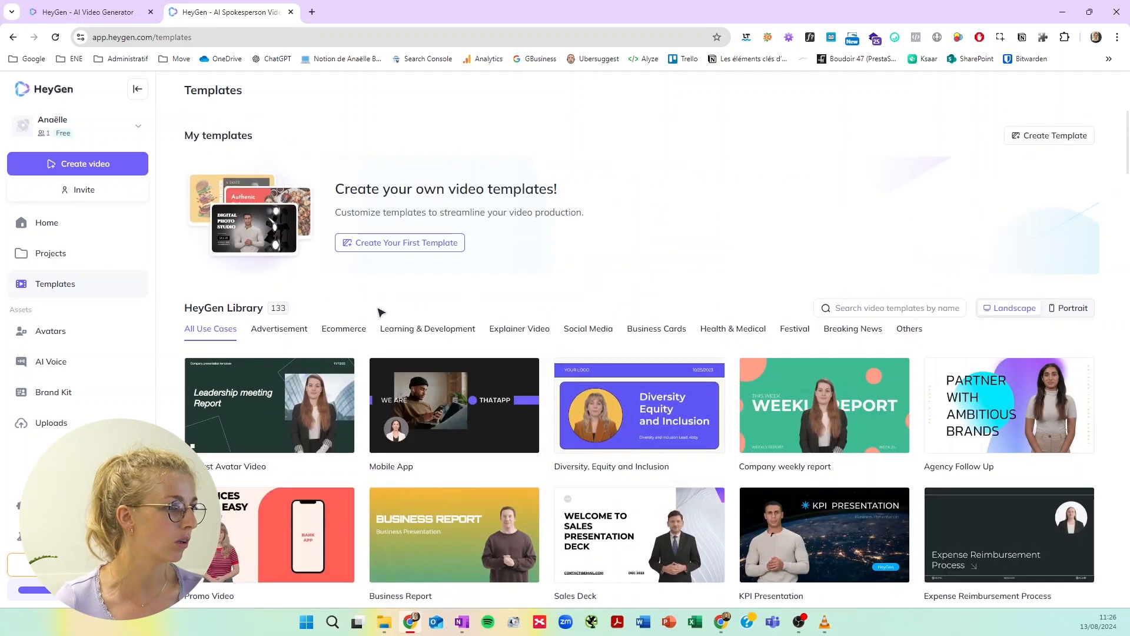
{"action": "left_click", "coordinate": [298, 337]}
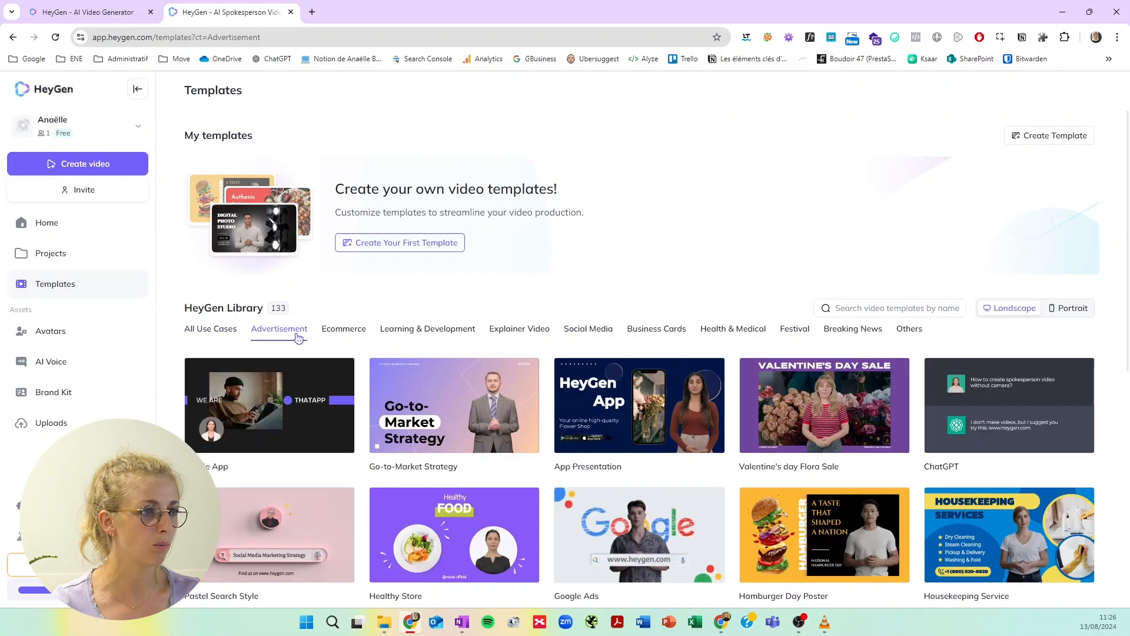
{"action": "left_click", "coordinate": [537, 335]}
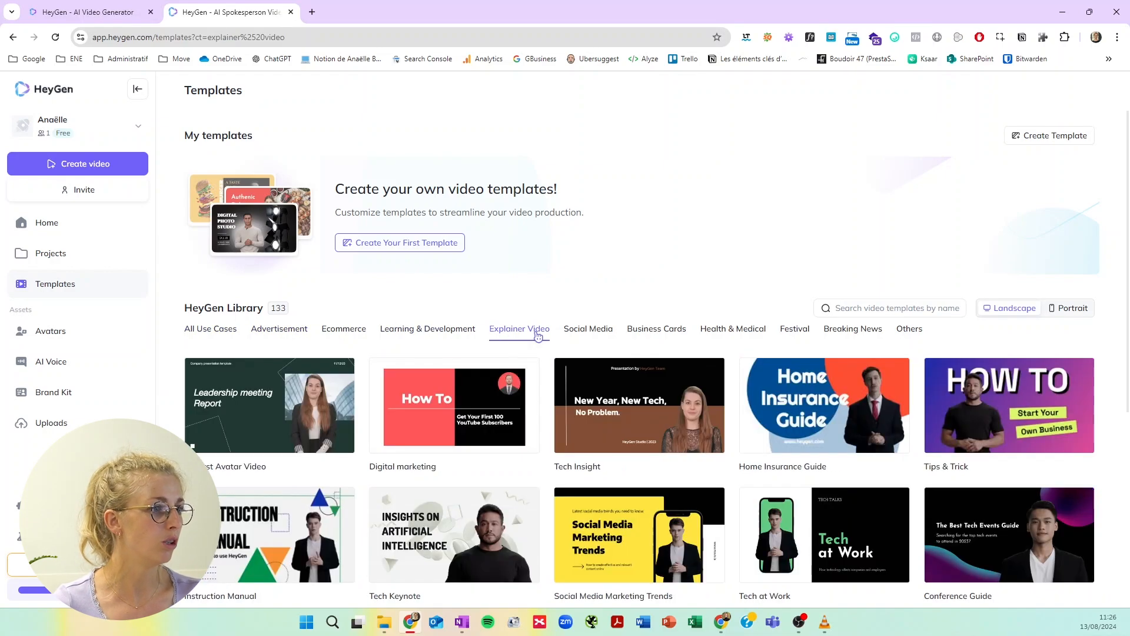
{"action": "left_click", "coordinate": [455, 332]}
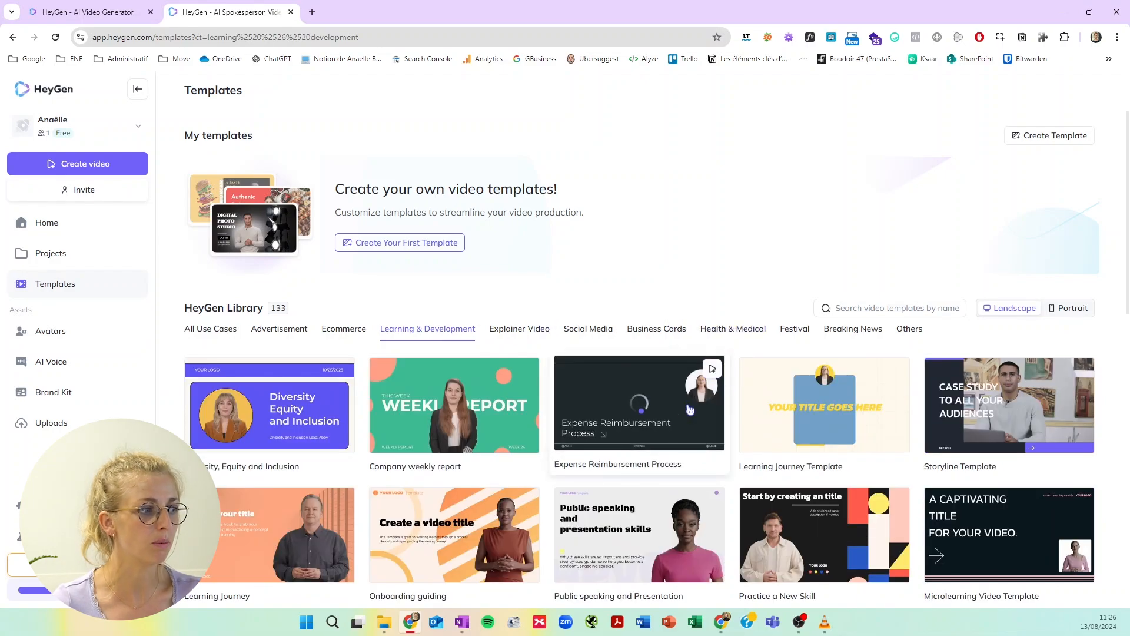
{"action": "left_click", "coordinate": [740, 335]}
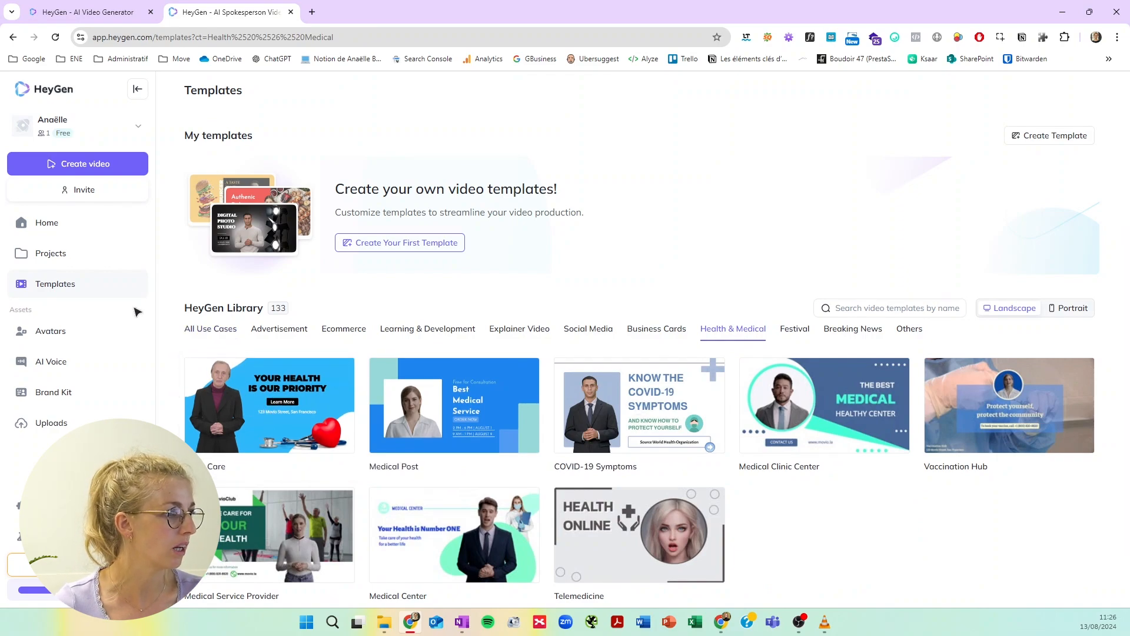
- View the Avatars, AI Voice and Brand Kit asset pages
{"action": "left_click", "coordinate": [46, 338]}
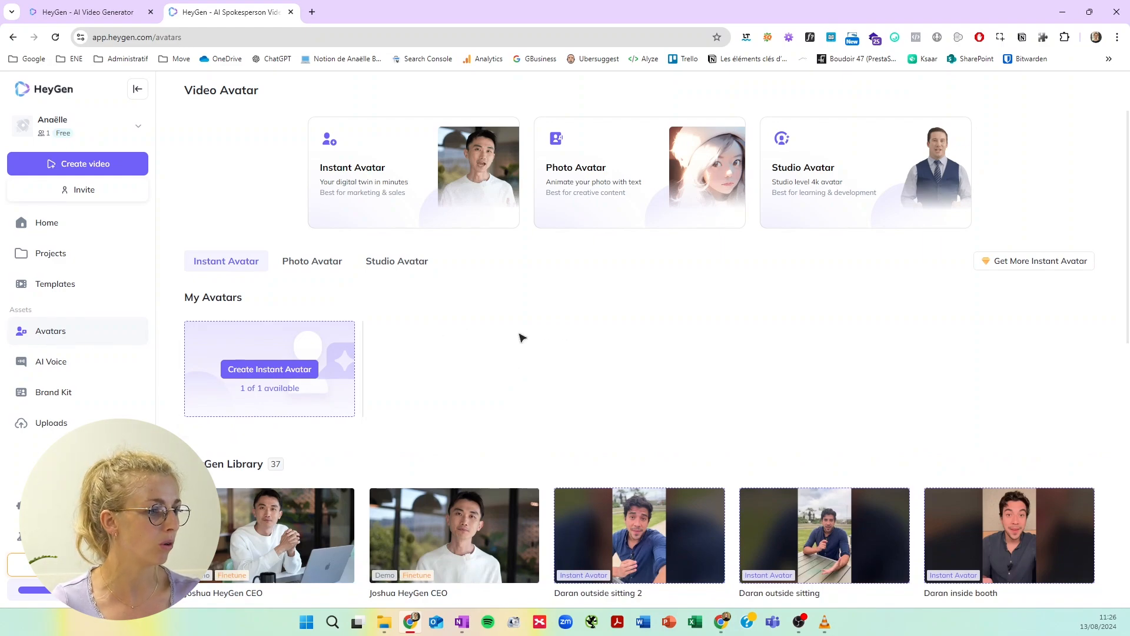
{"action": "left_click", "coordinate": [55, 363]}
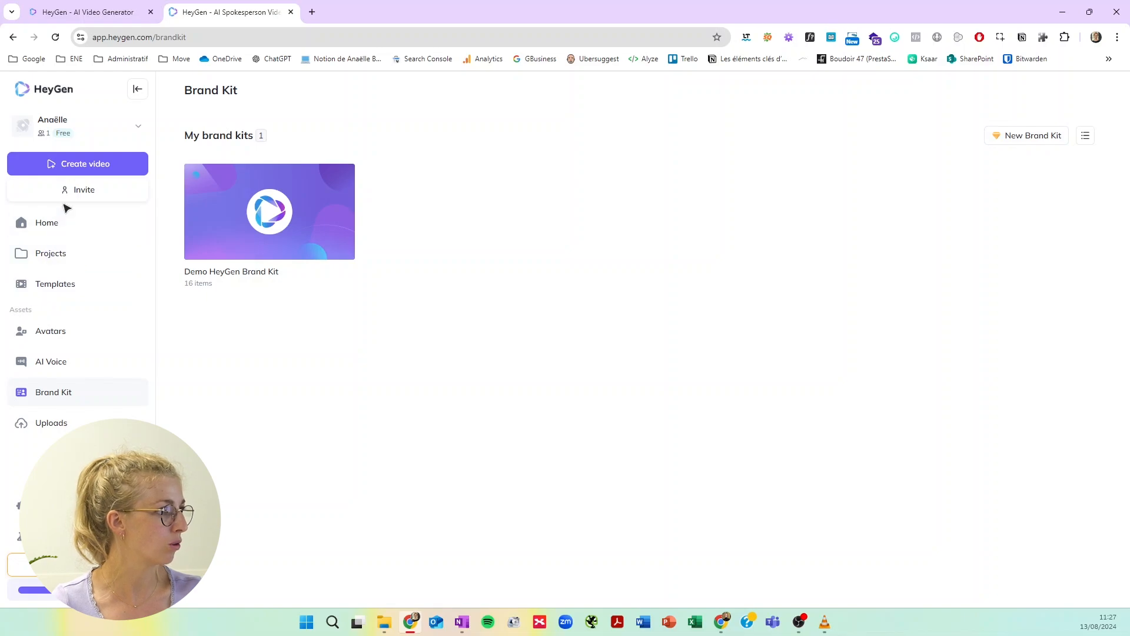
- Review the video creation options, including the PPT/PDF import and AI script generation
{"action": "left_click", "coordinate": [73, 171]}
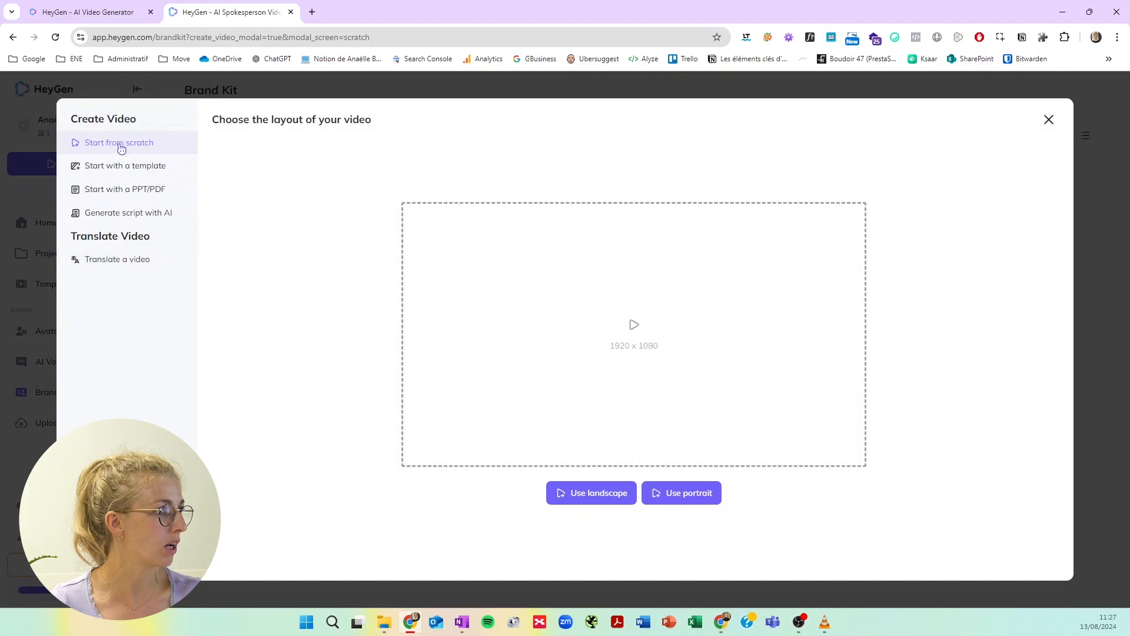
{"action": "left_click", "coordinate": [130, 197]}
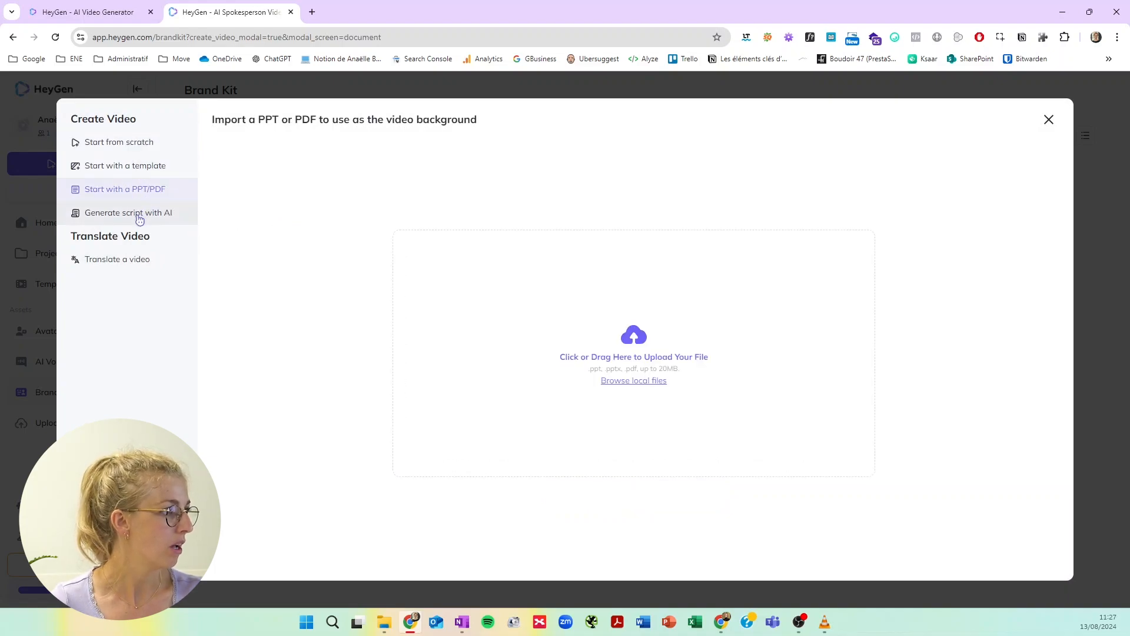
{"action": "left_click", "coordinate": [139, 218]}
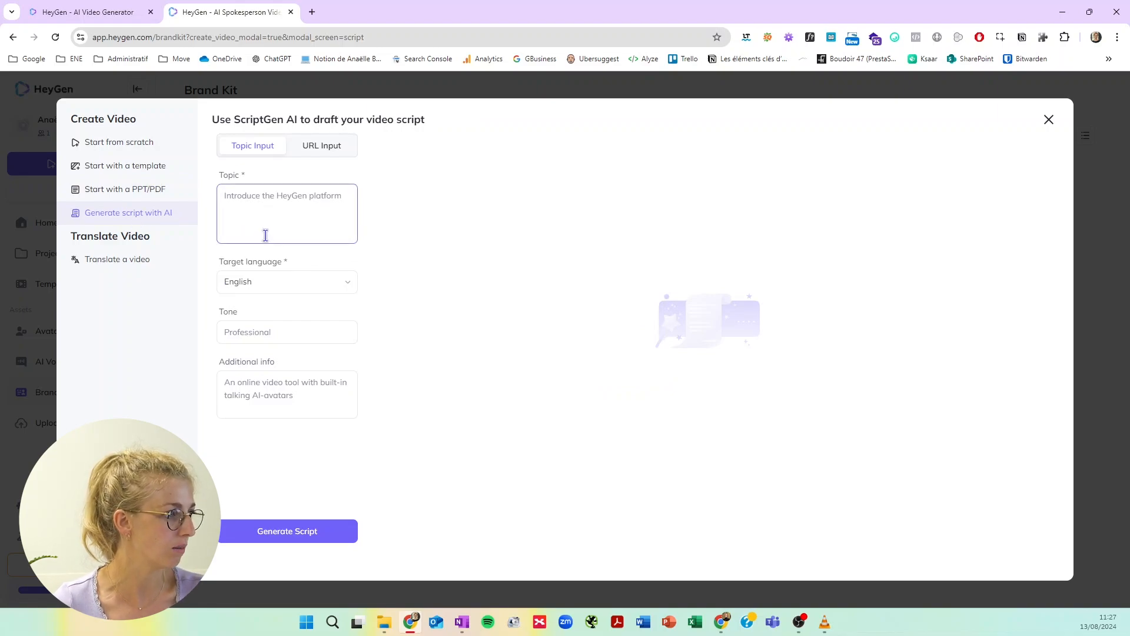
- Start a new video translation with the French MP4 uploaded from the 08 - SEPTEMBRE - VIDEO folder
{"action": "left_click", "coordinate": [116, 263]}
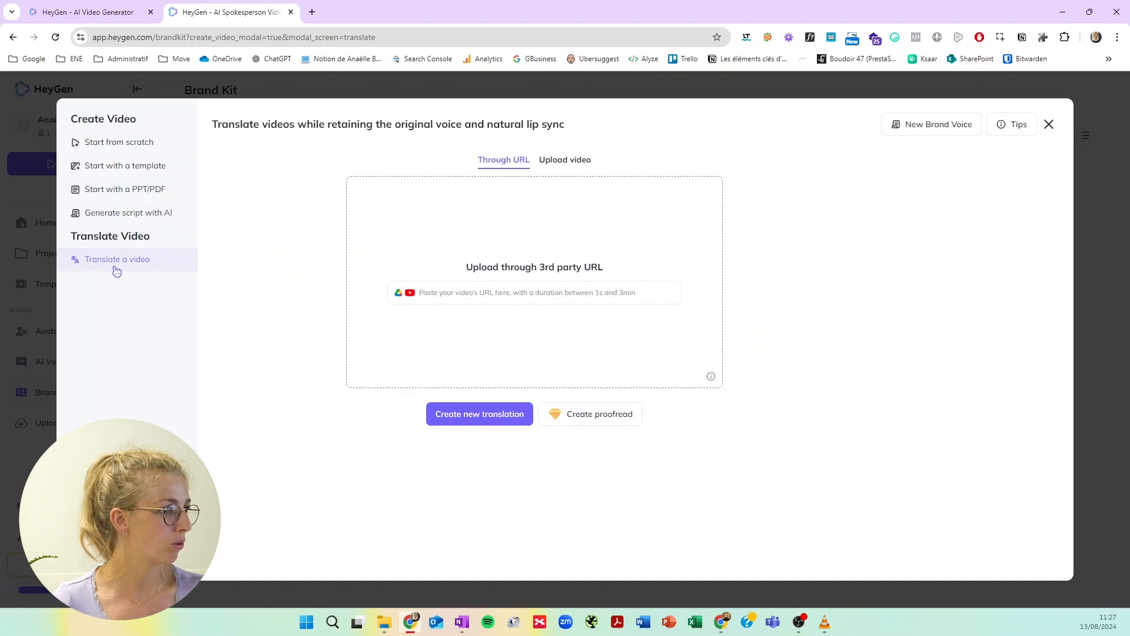
{"action": "left_click", "coordinate": [548, 167]}
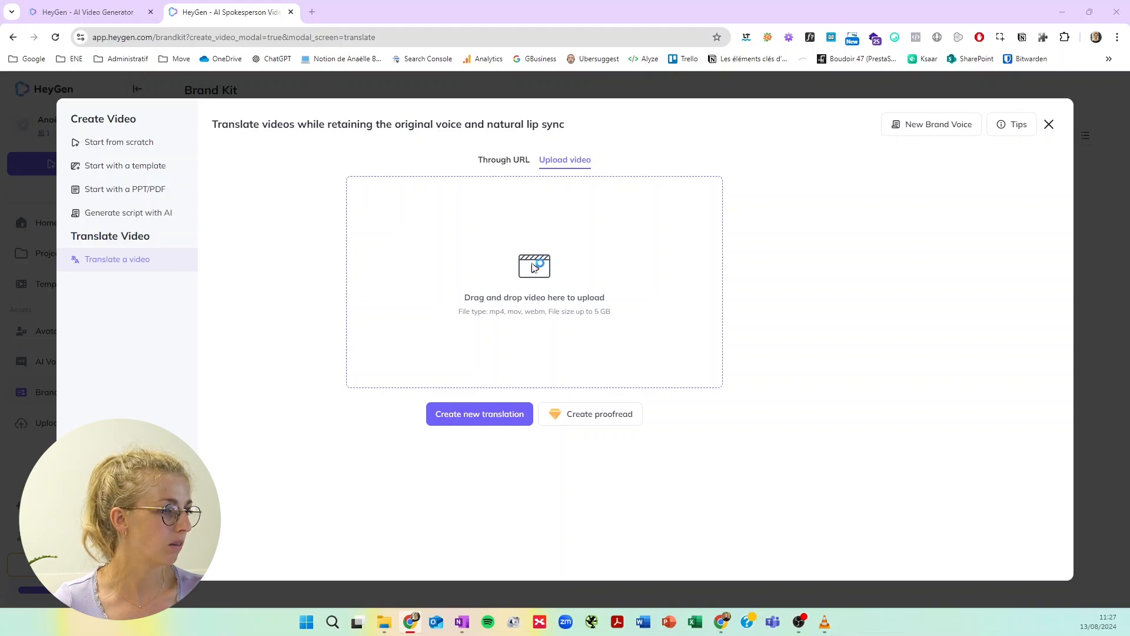
{"action": "left_click", "coordinate": [532, 272]}
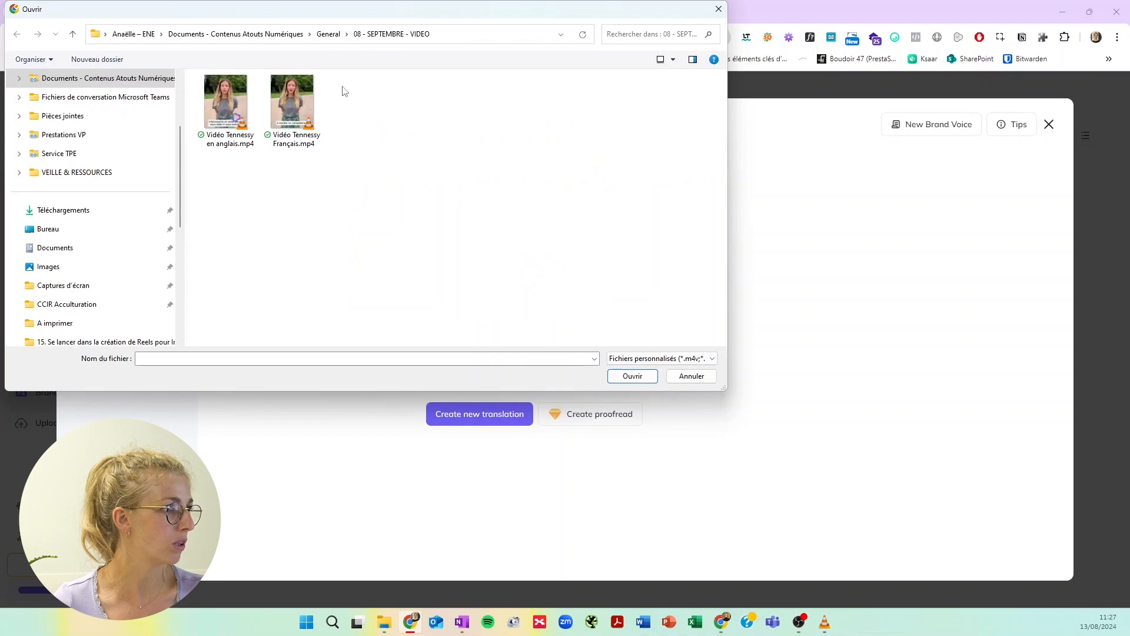
{"action": "left_click", "coordinate": [290, 110]}
{"action": "double_click", "coordinate": [291, 101]}
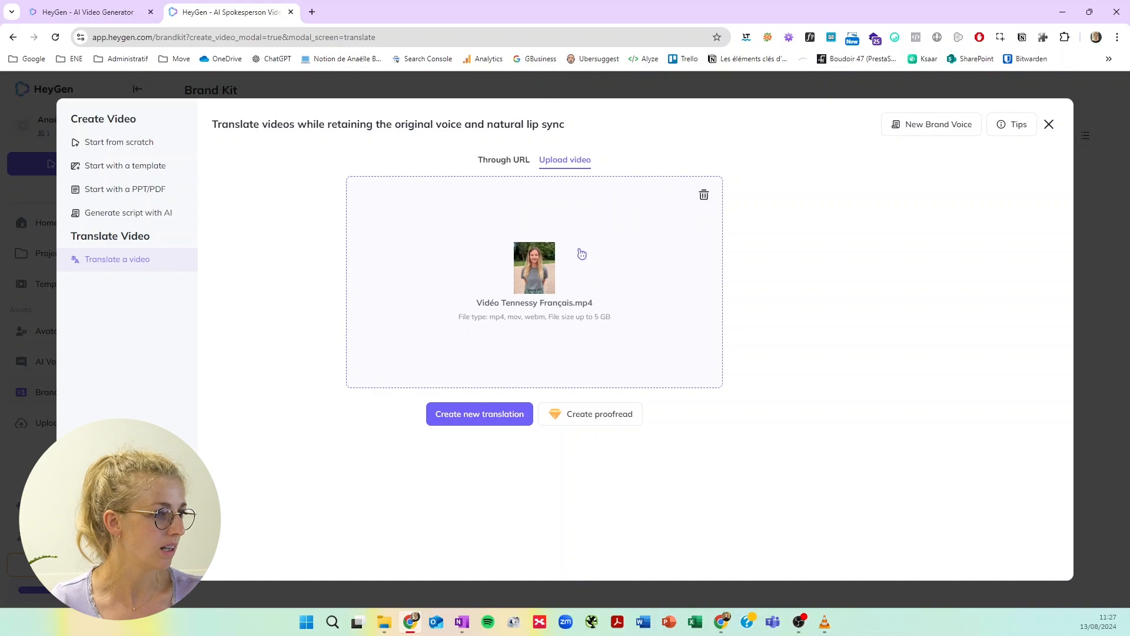
{"action": "left_click", "coordinate": [475, 423]}
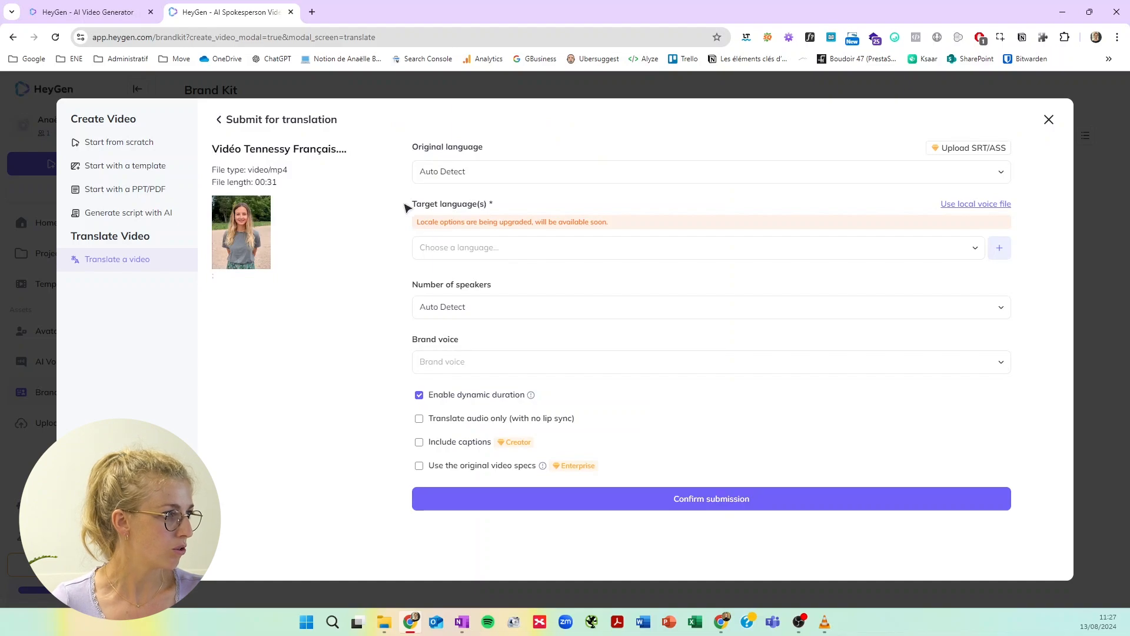
- Set the original language of the video to French (France)
{"action": "left_click", "coordinate": [523, 178]}
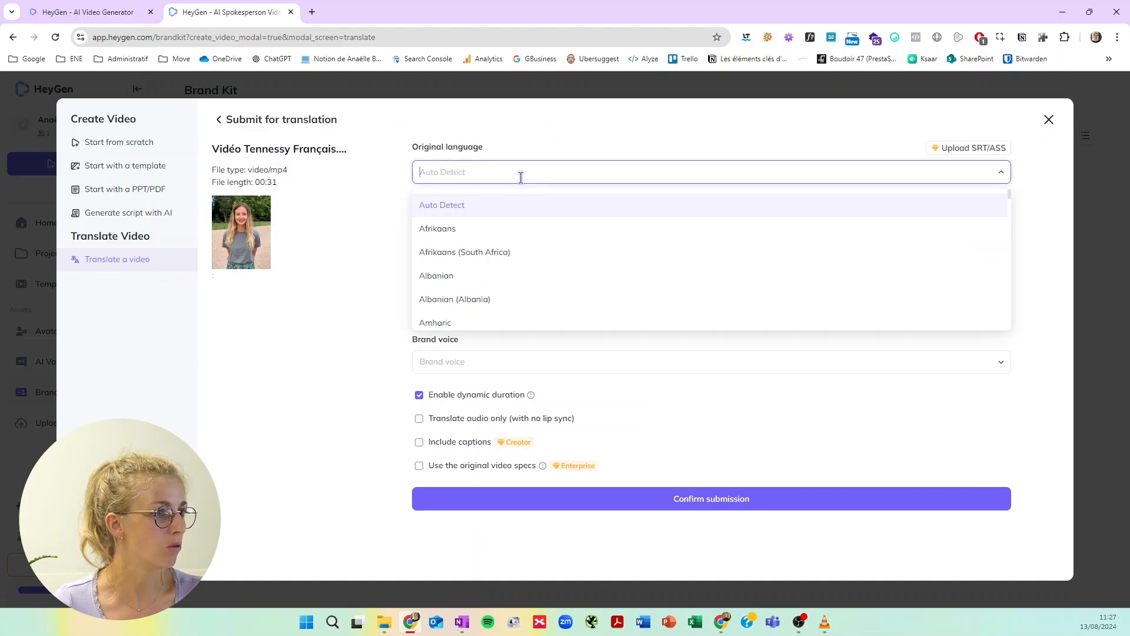
{"action": "type", "text": "fra"}
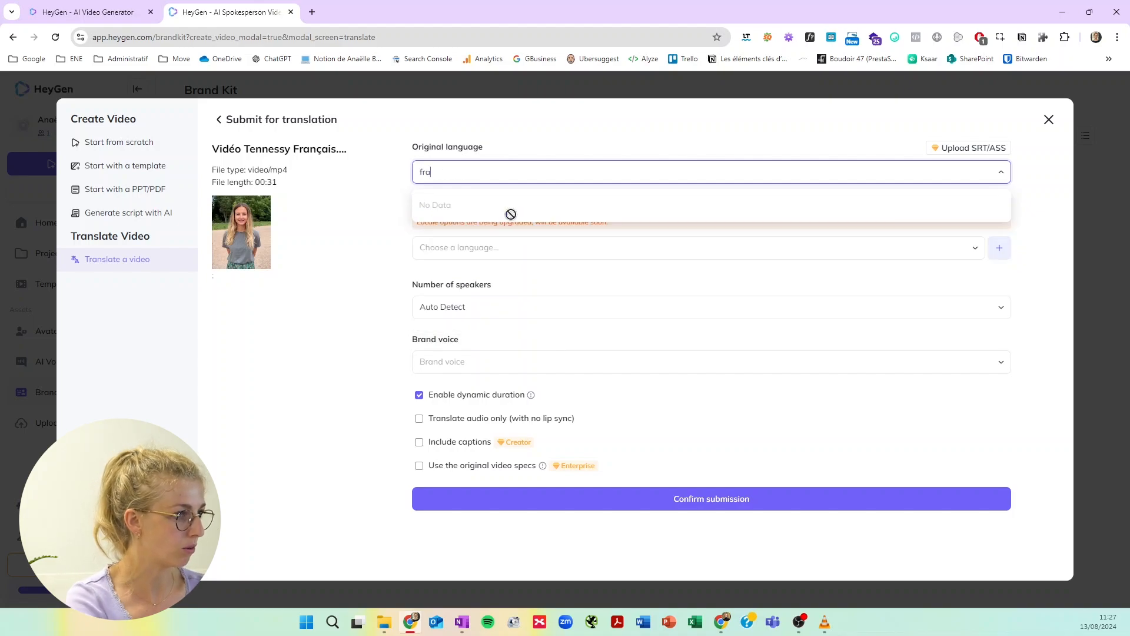
{"action": "key", "text": "BackSpace"}
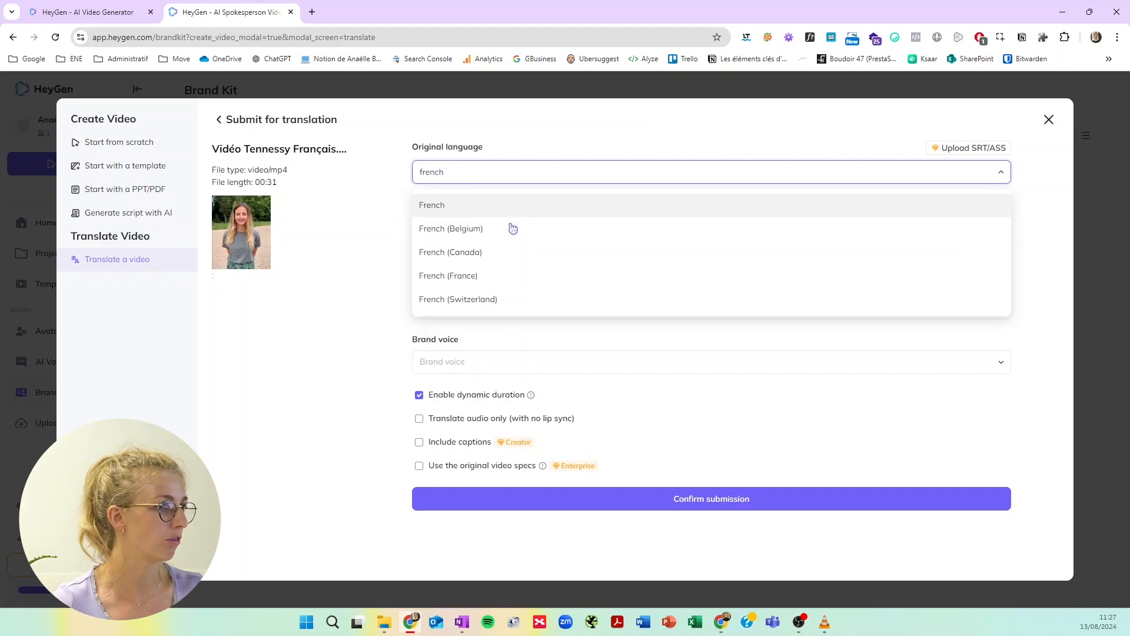
{"action": "left_click", "coordinate": [491, 281]}
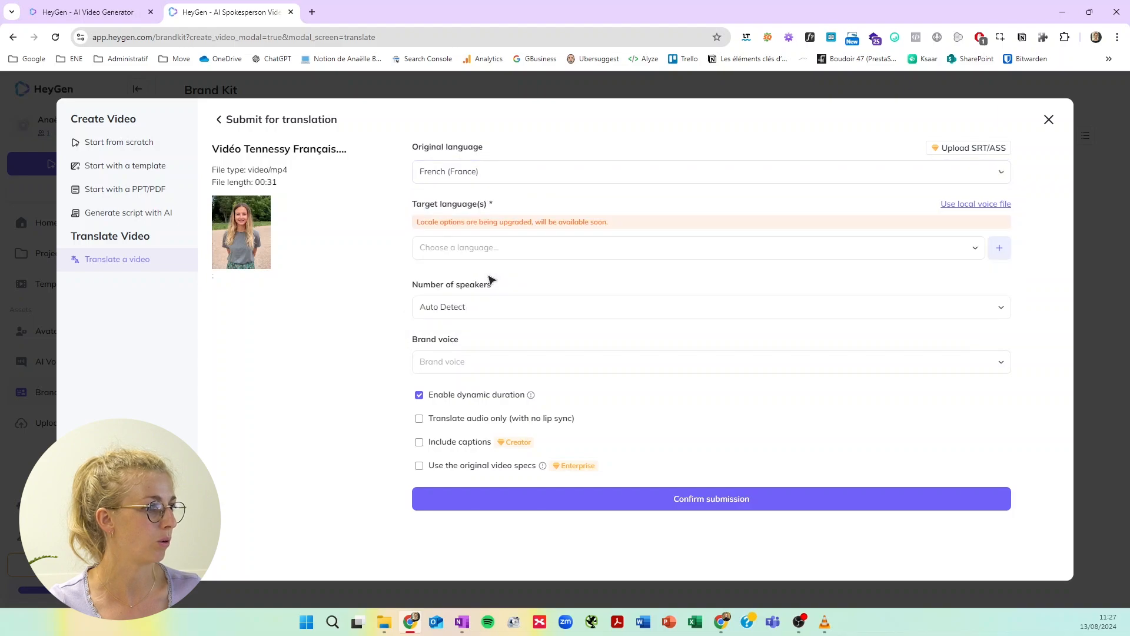
- Set the target language of the translation to English (US)
{"action": "left_click", "coordinate": [542, 250]}
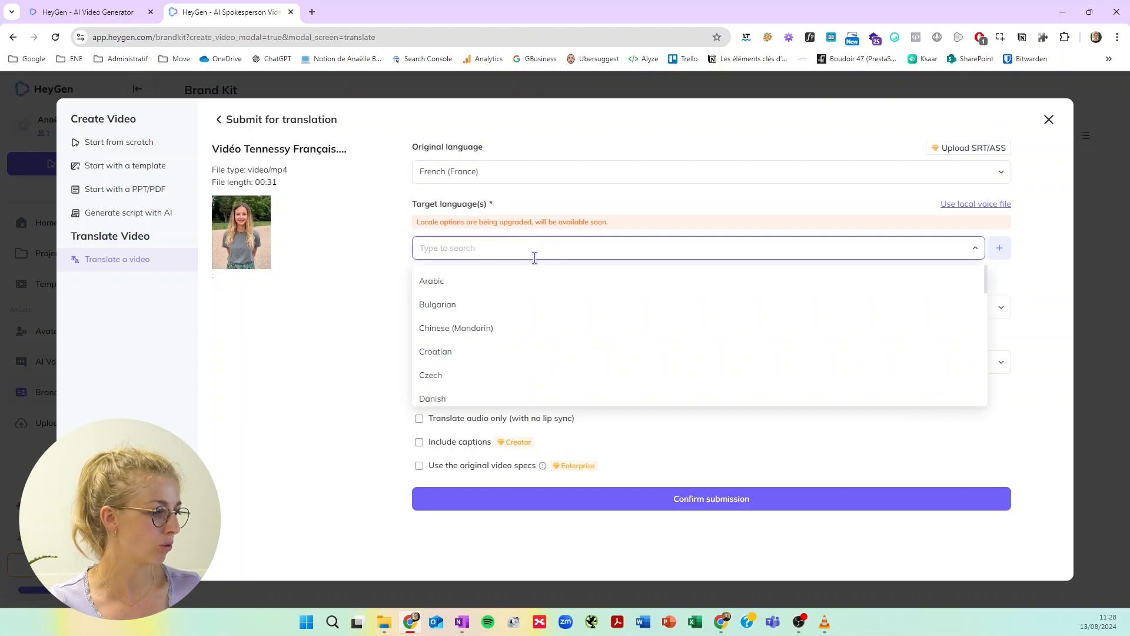
{"action": "type", "text": "anglais"}
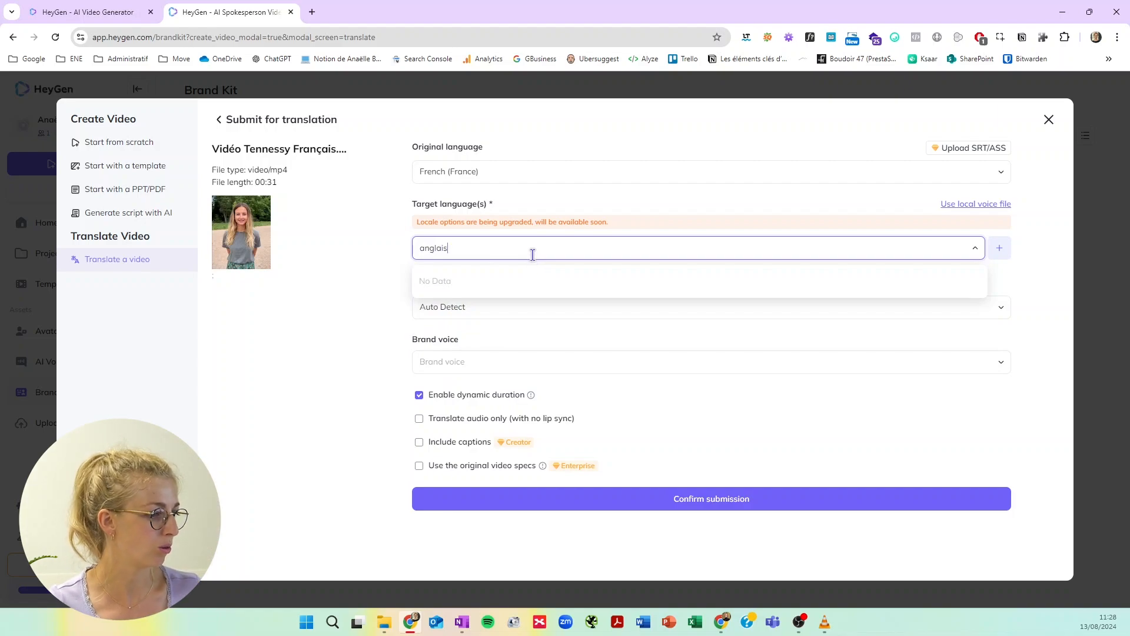
{"action": "type", "text": "g"}
{"action": "key", "text": "BackSpace"}
{"action": "key", "text": "BackSpace"}
{"action": "key", "text": "BackSpace"}
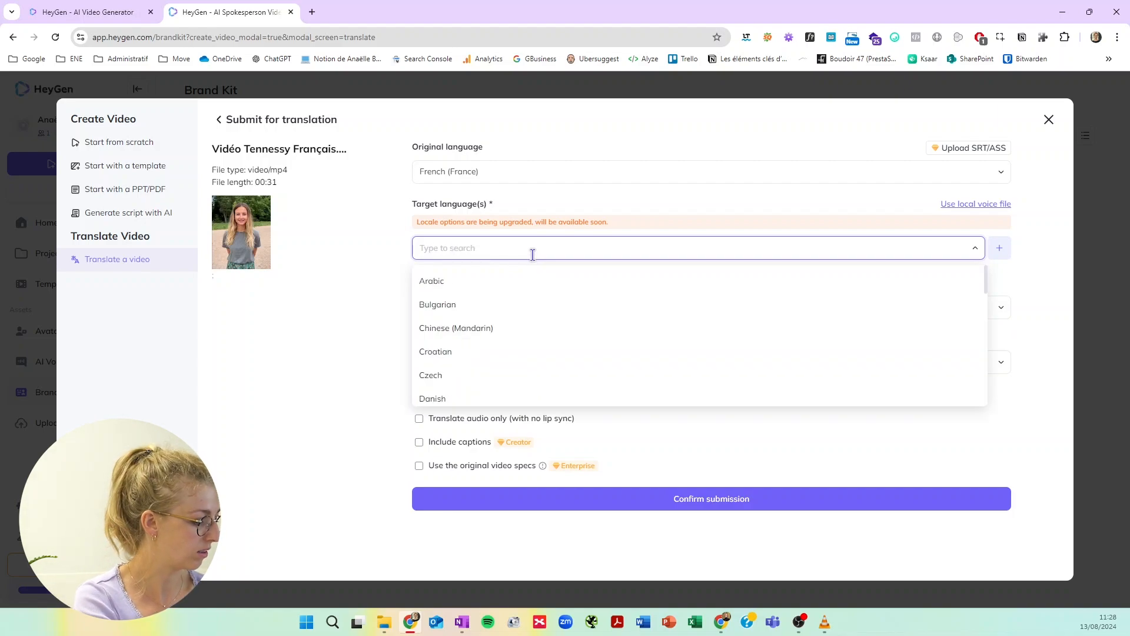
{"action": "type", "text": "english"}
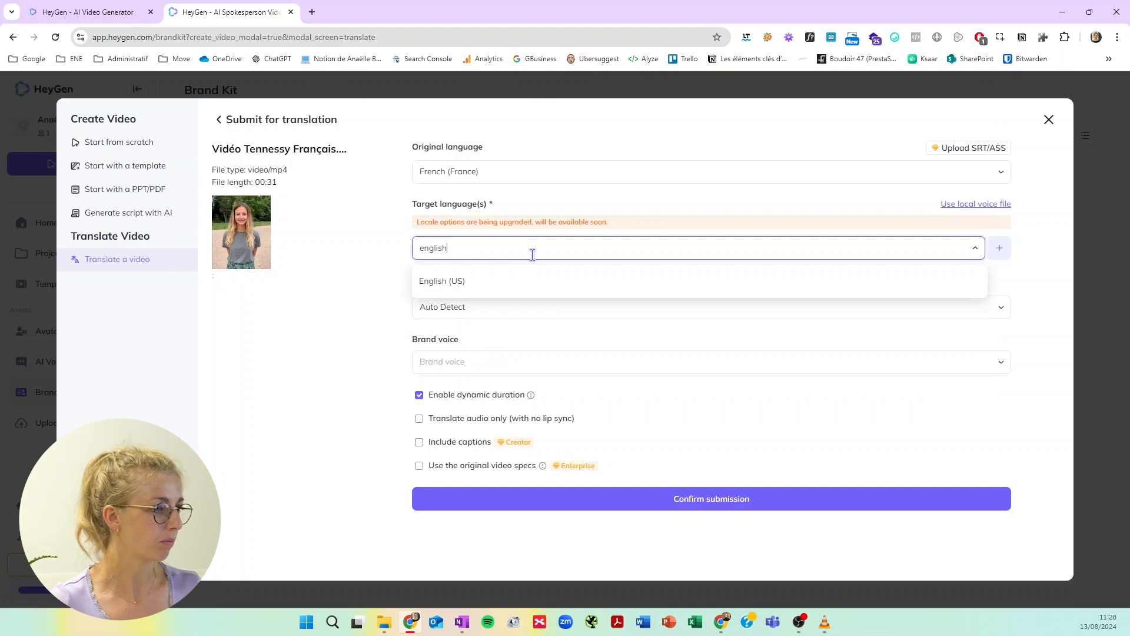
{"action": "left_click", "coordinate": [439, 286]}
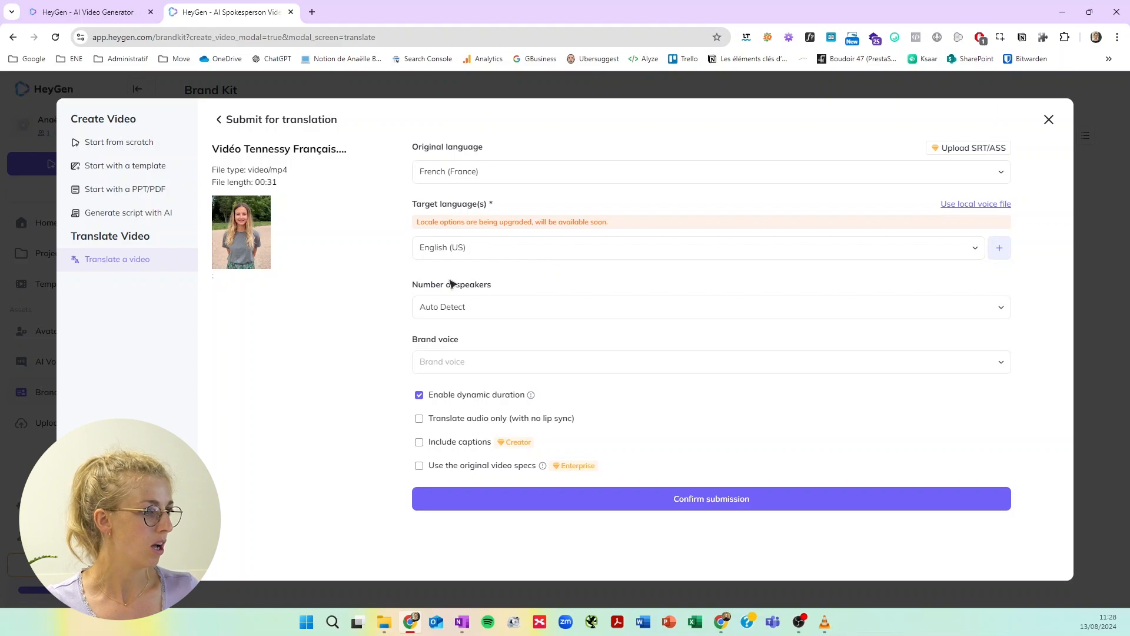
- Set the number of speakers to 1, check the brand voice choices and submit the video for translation
{"action": "left_click", "coordinate": [504, 312]}
{"action": "left_click", "coordinate": [451, 360]}
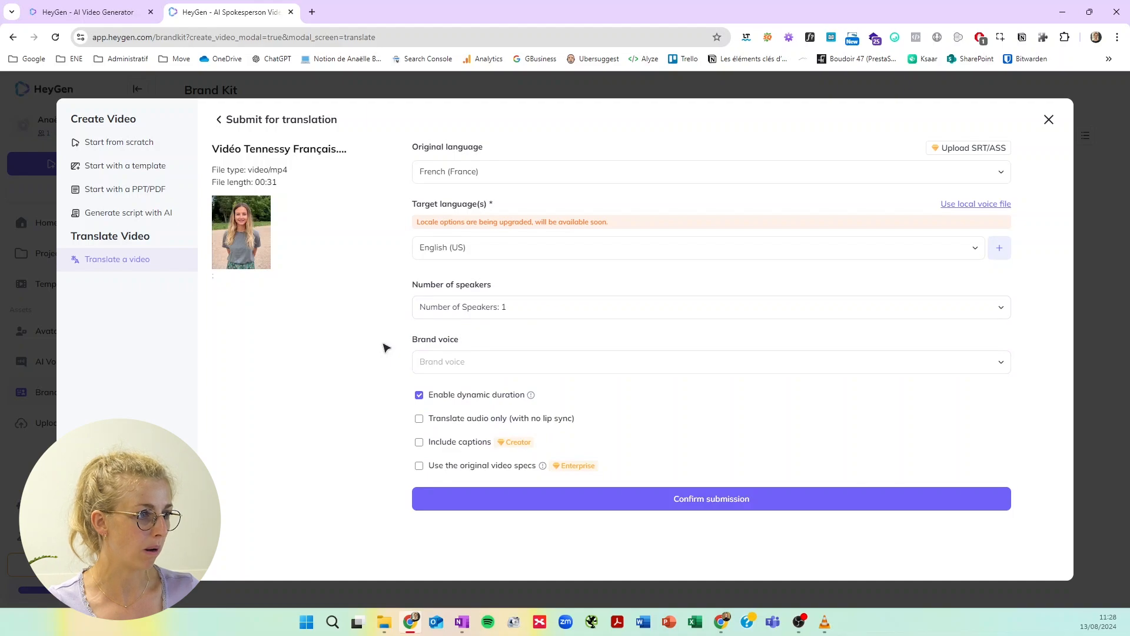
{"action": "left_click", "coordinate": [473, 370]}
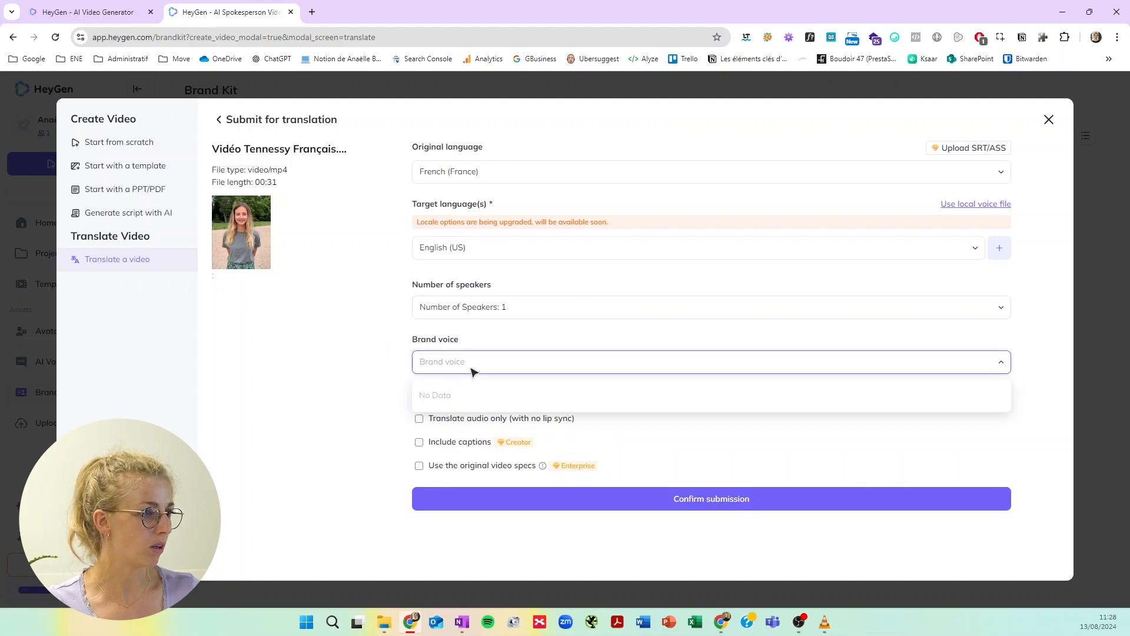
{"action": "left_click", "coordinate": [474, 369]}
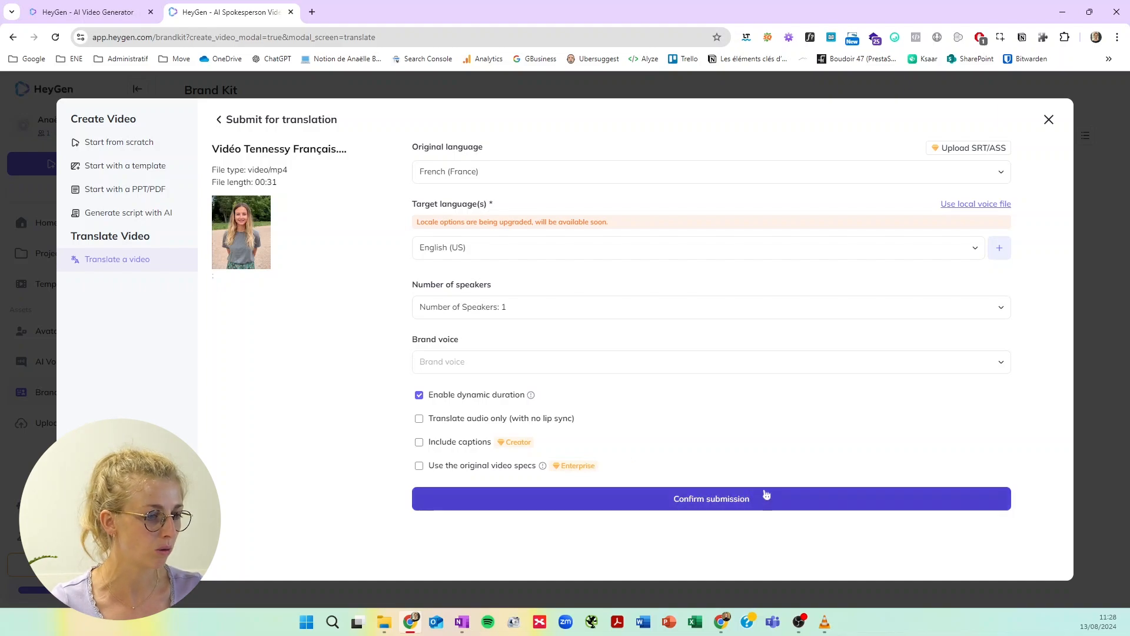
{"action": "left_click", "coordinate": [715, 501]}
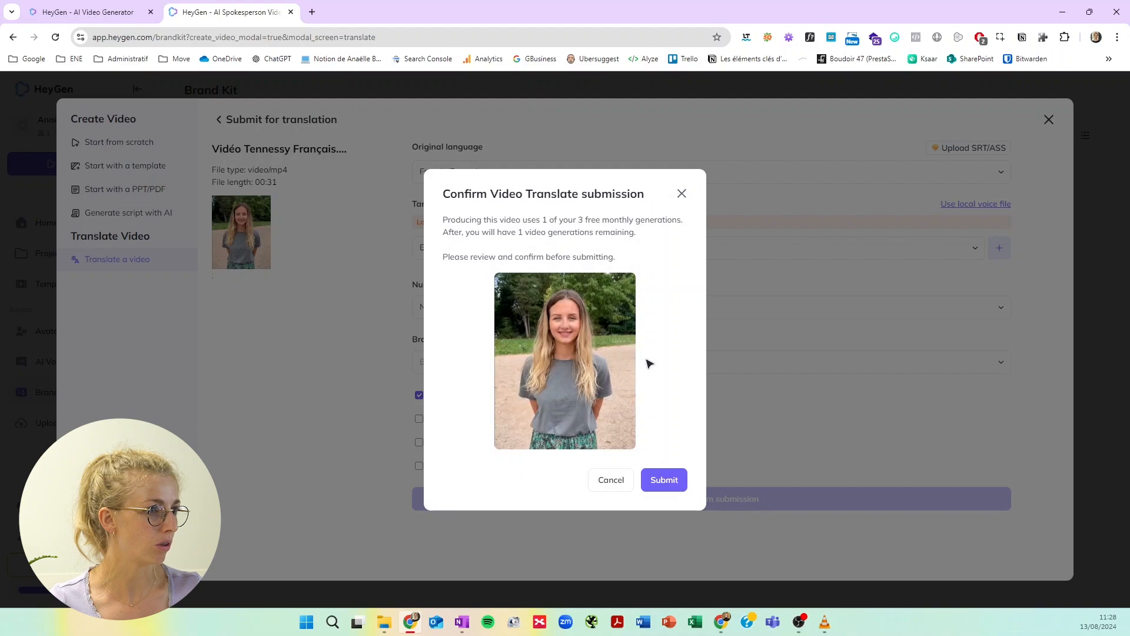
{"action": "left_click", "coordinate": [659, 487]}
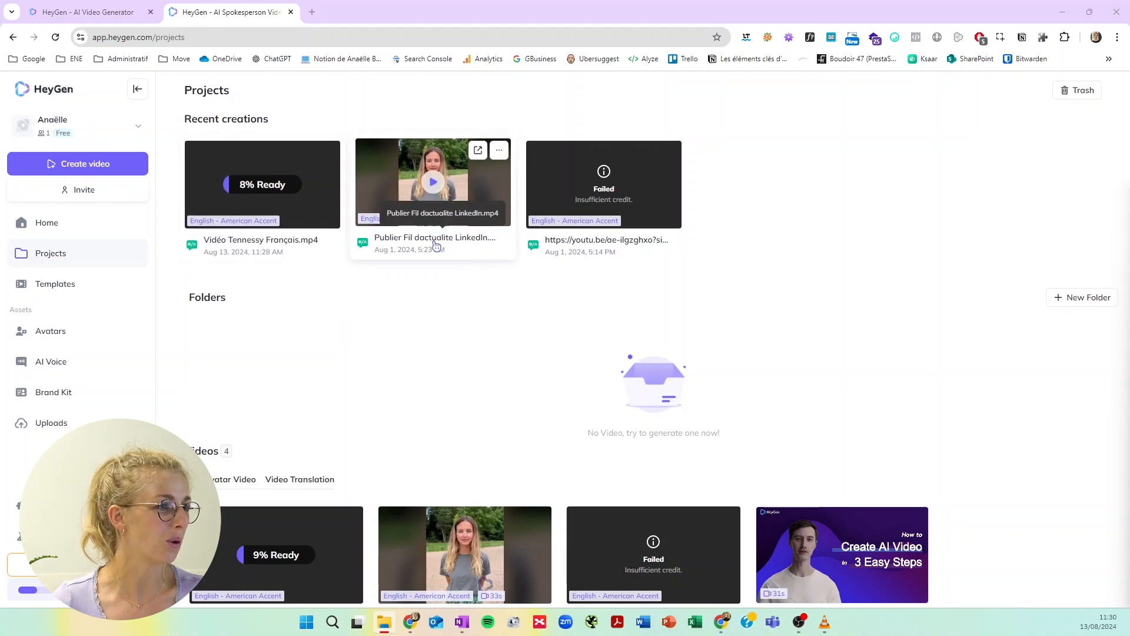
- Switch to VLC, raise the volume to 125% and play the original French video
{"action": "mouse_move", "coordinate": [464, 234]}
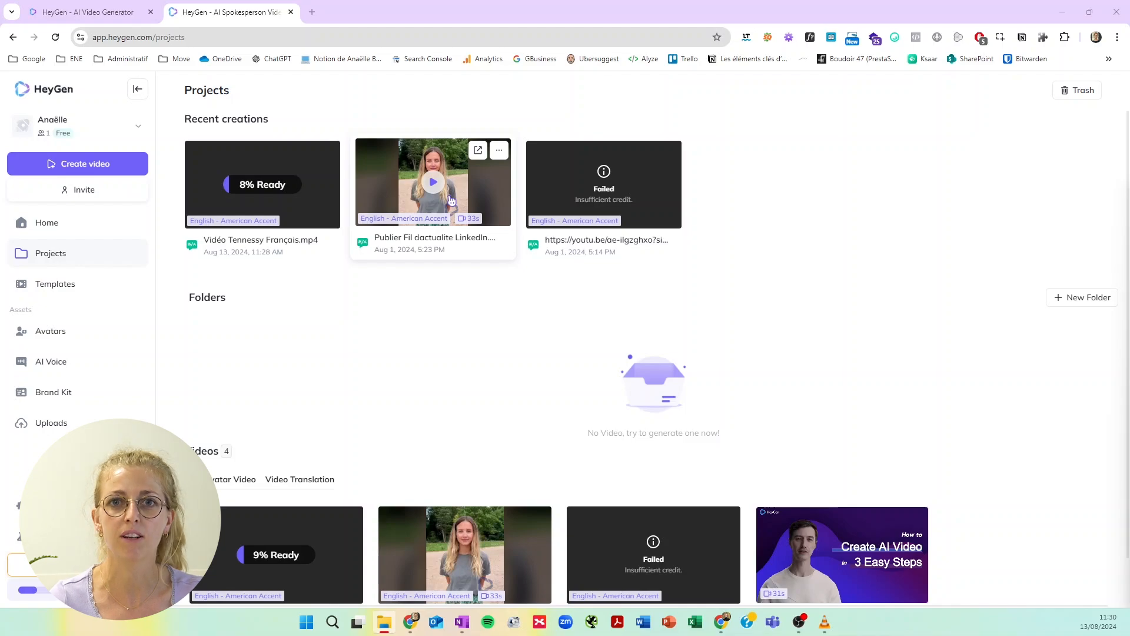
{"action": "left_click", "coordinate": [823, 623]}
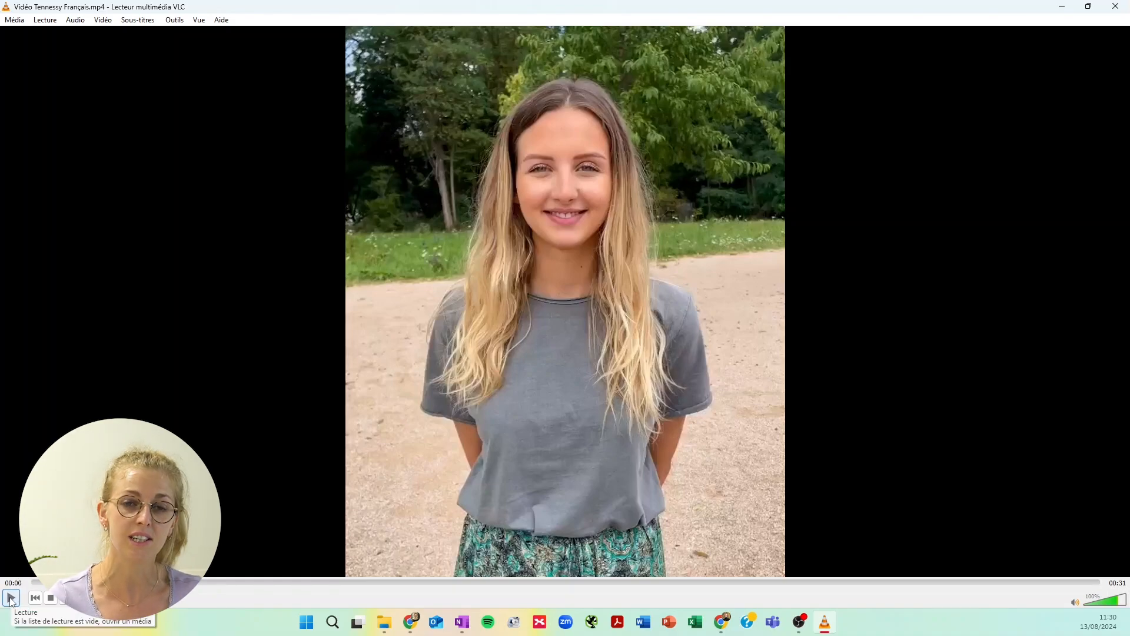
{"action": "left_click", "coordinate": [1126, 600]}
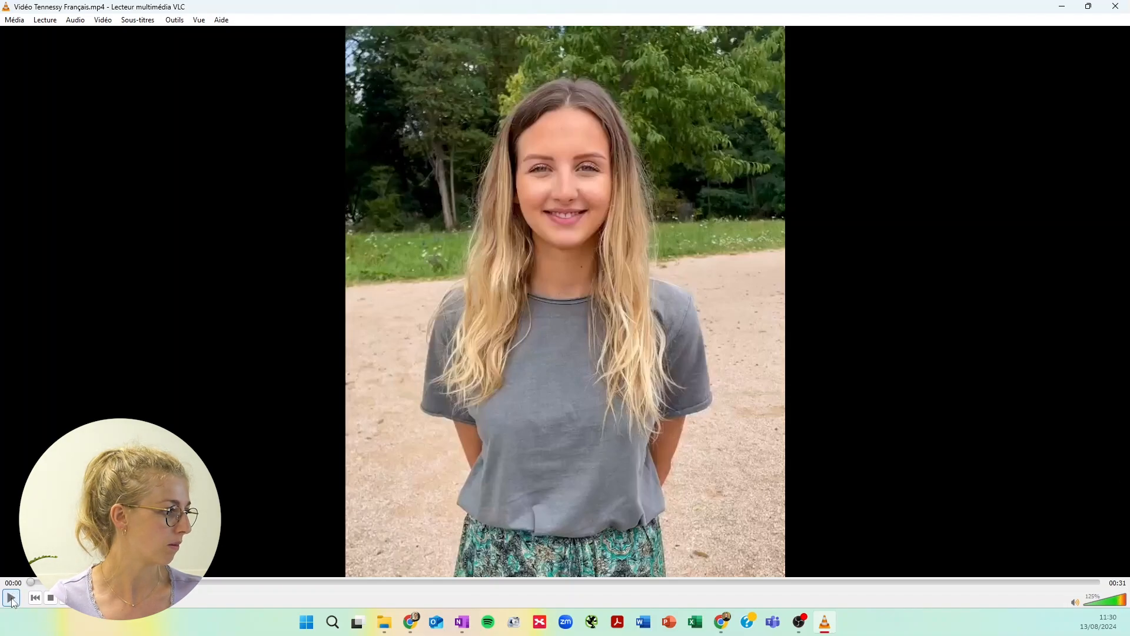
{"action": "left_click", "coordinate": [11, 598]}
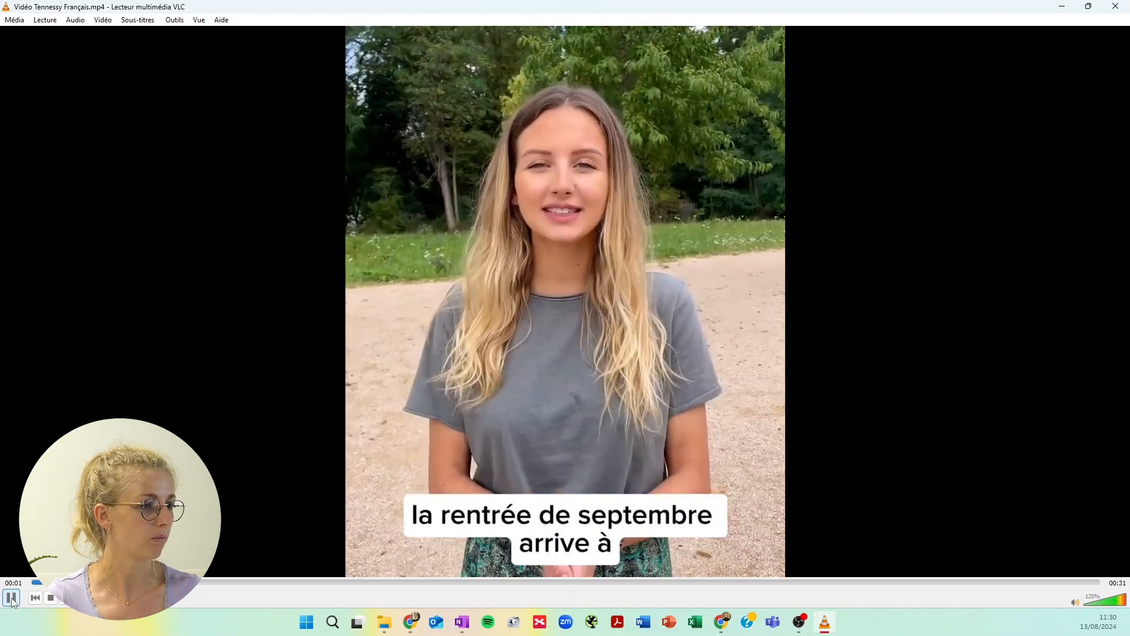